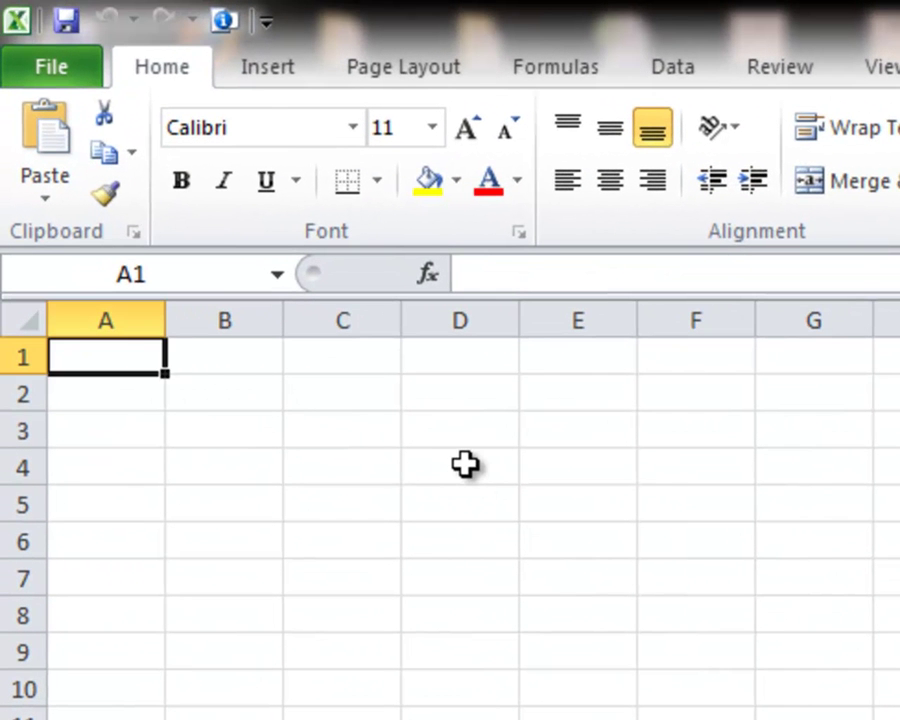
Make D4 the active cell and check its reference in the Name Box.
click(465, 463)
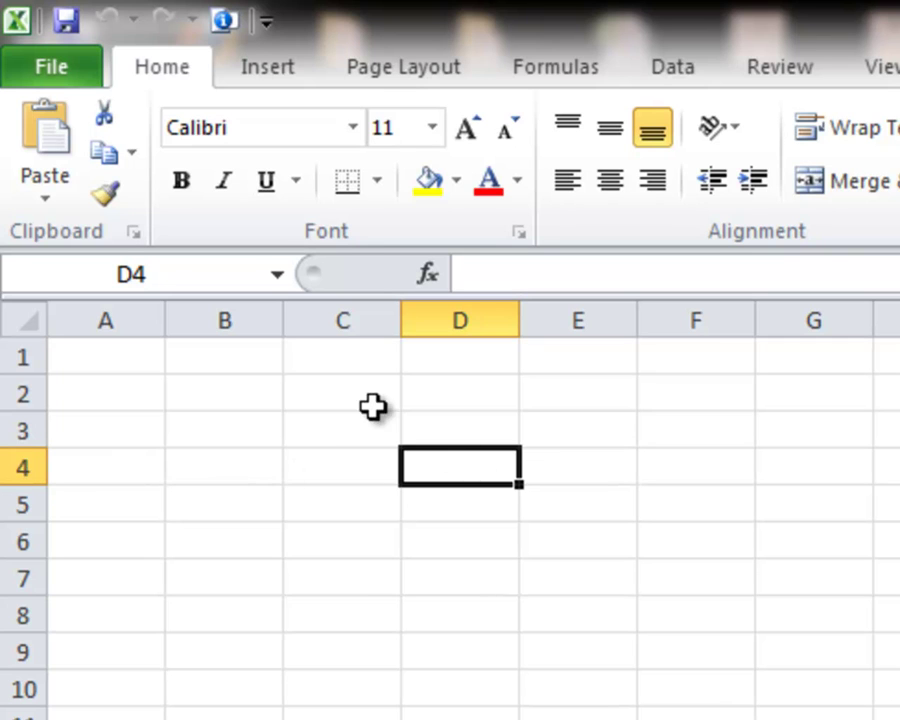
click(102, 270)
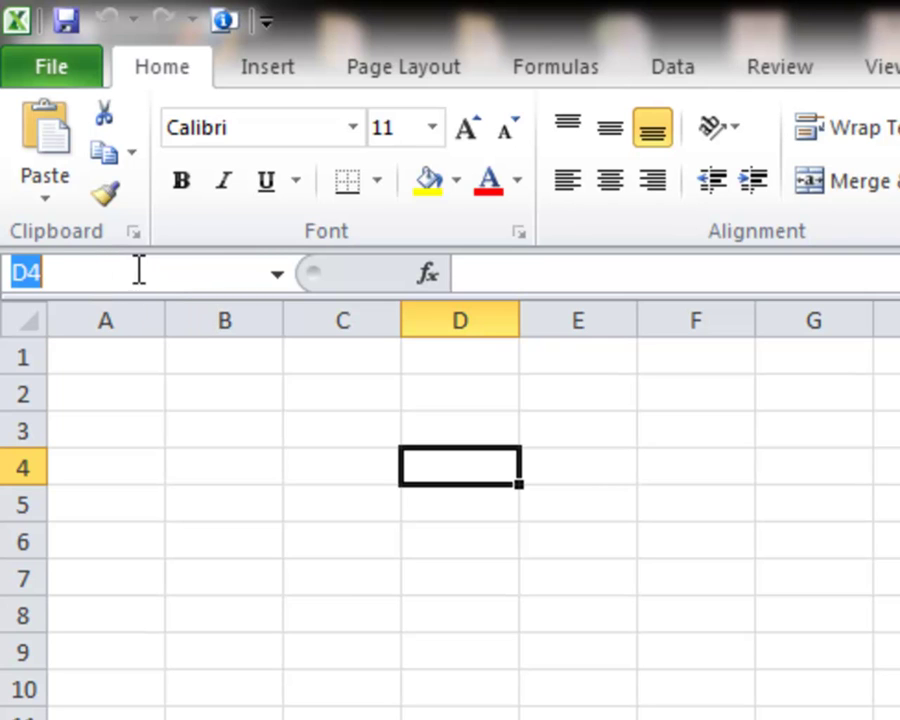
click(474, 468)
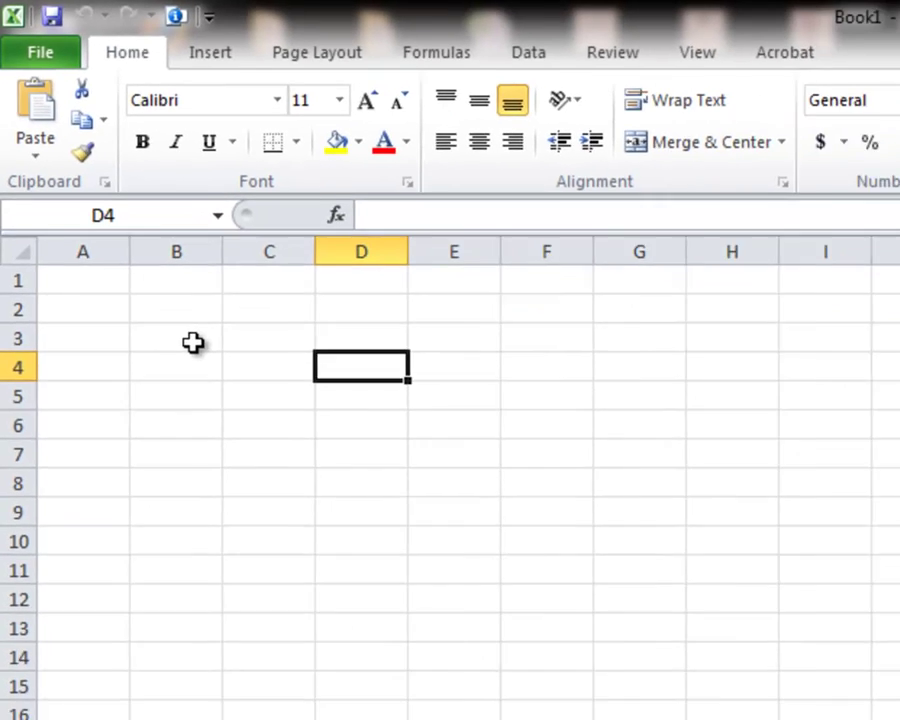
Drag-select the range B3:F9 with the mouse, then clear the selection.
click(251, 437)
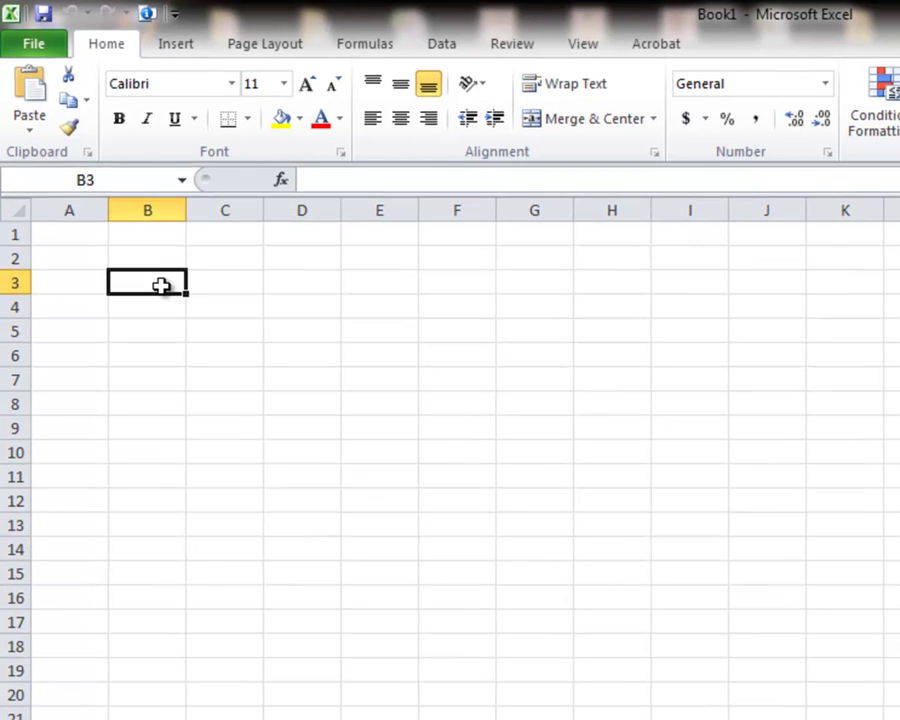
drag(160, 286, 269, 358)
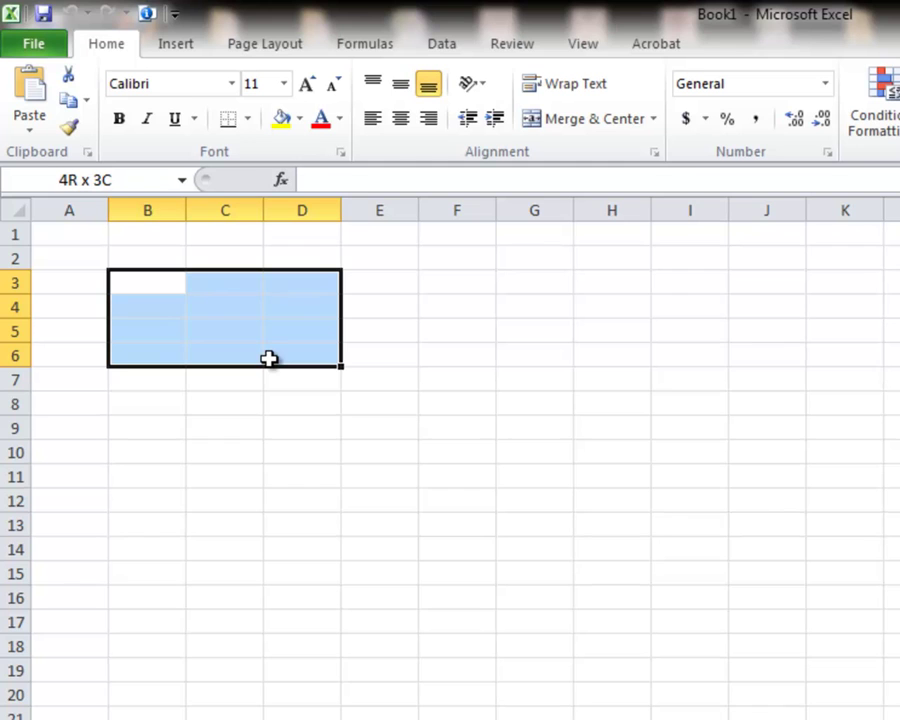
drag(269, 358, 431, 422)
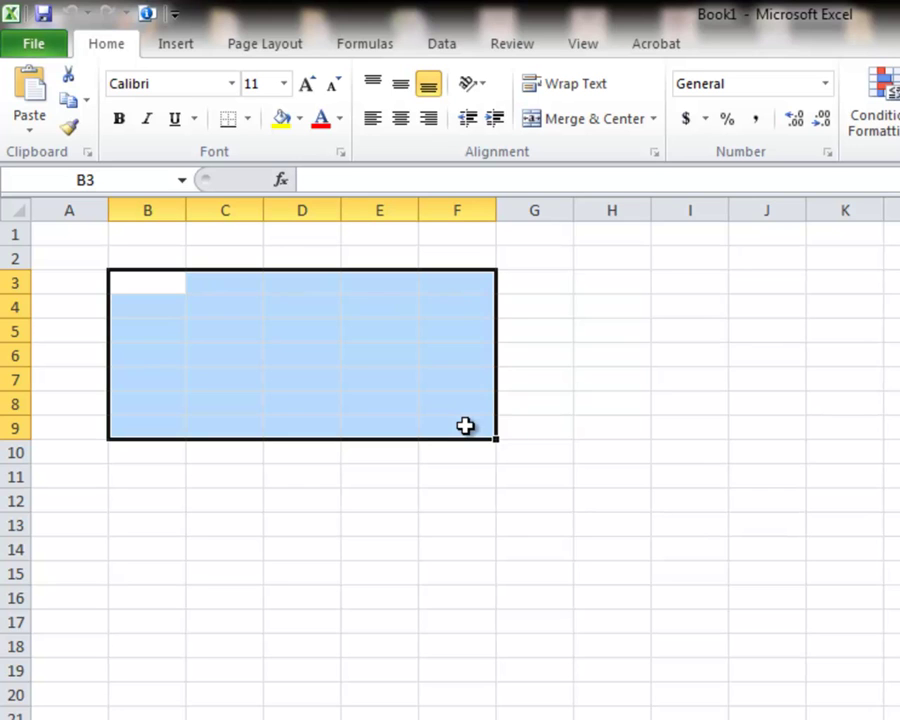
click(465, 426)
Select a range from B3 using Shift plus the arrow keys.
click(175, 281)
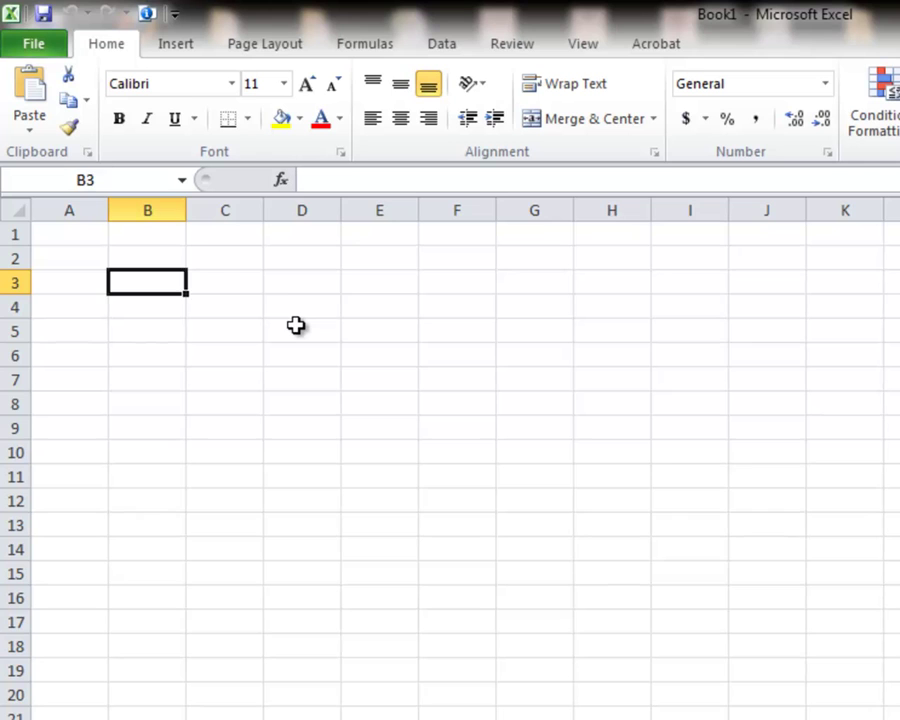
key(shift+Right)
key(shift+Right)
key(shift+Right)
key(shift+Down)
key(shift+Down)
key(shift+Down)
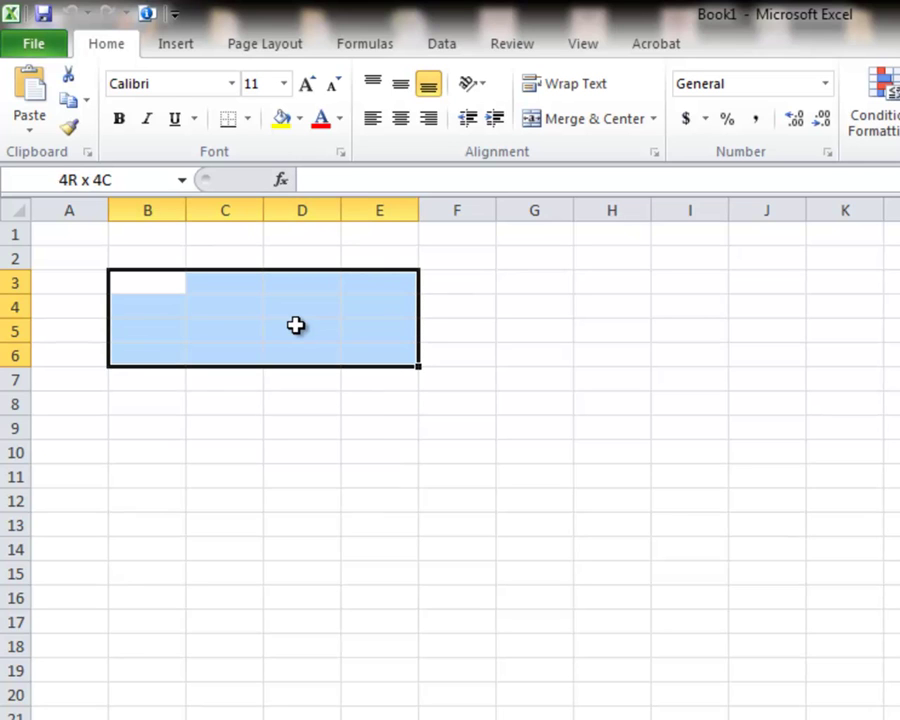
key(shift+Down)
key(shift+Left)
key(shift+Left)
key(shift+Left)
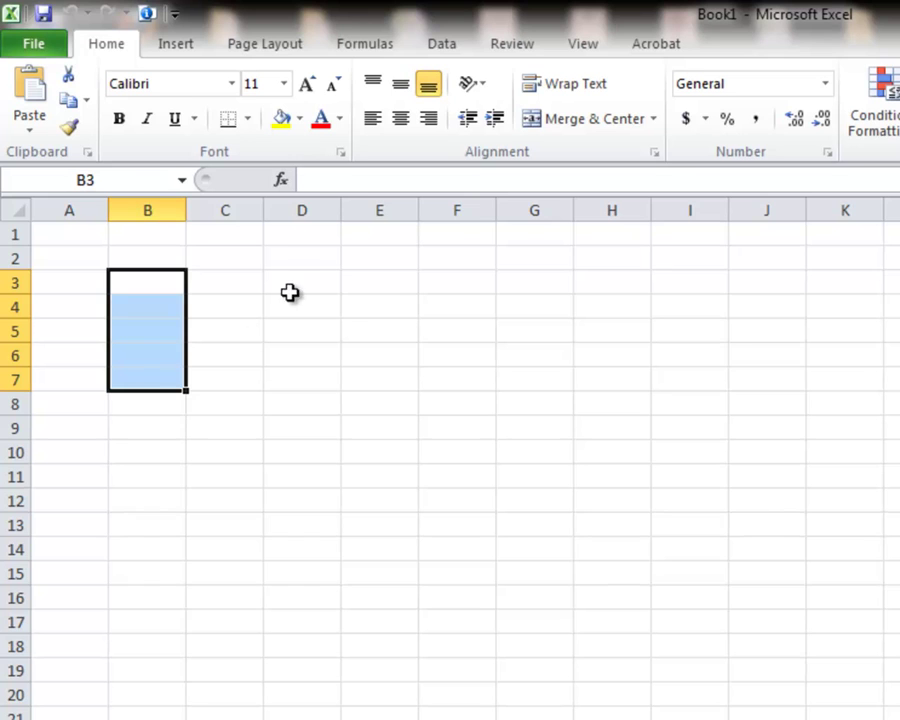
Make D2 active, then visit Sheet2 and Sheet3 before returning to Sheet1.
click(301, 255)
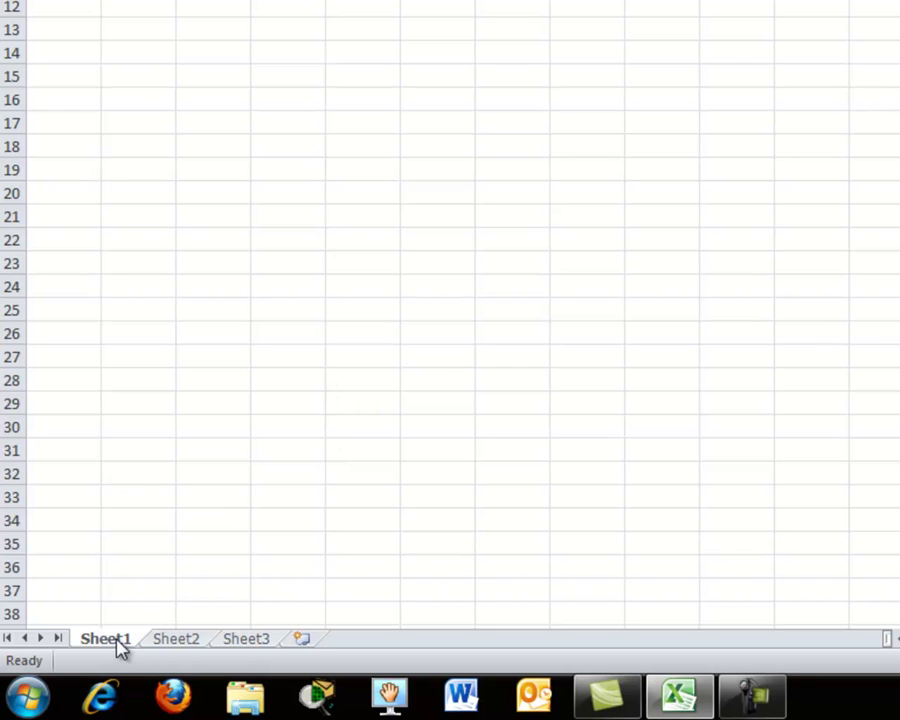
click(172, 642)
click(238, 644)
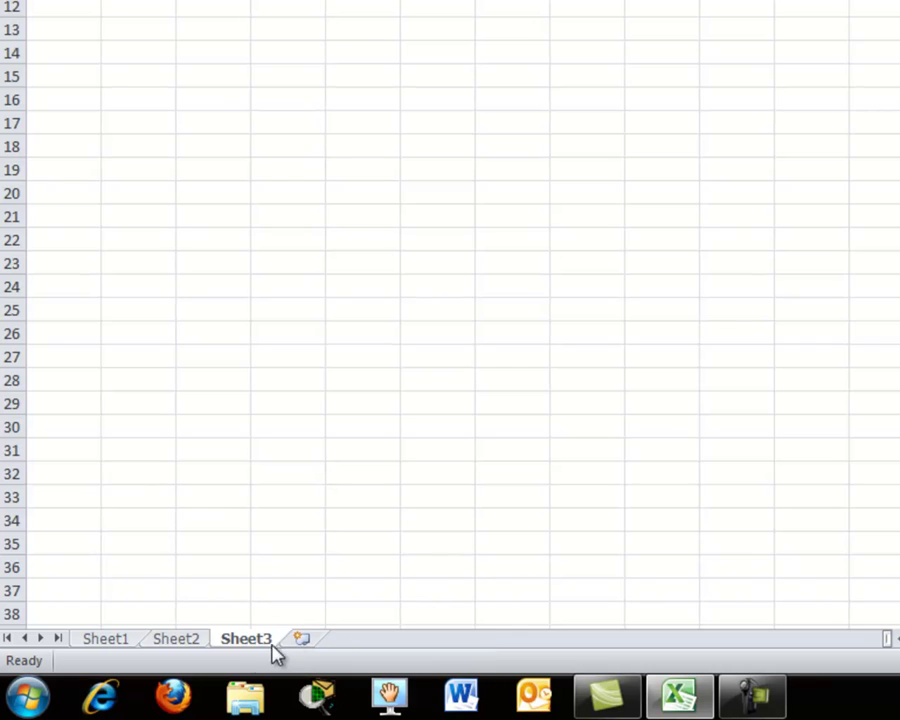
click(194, 642)
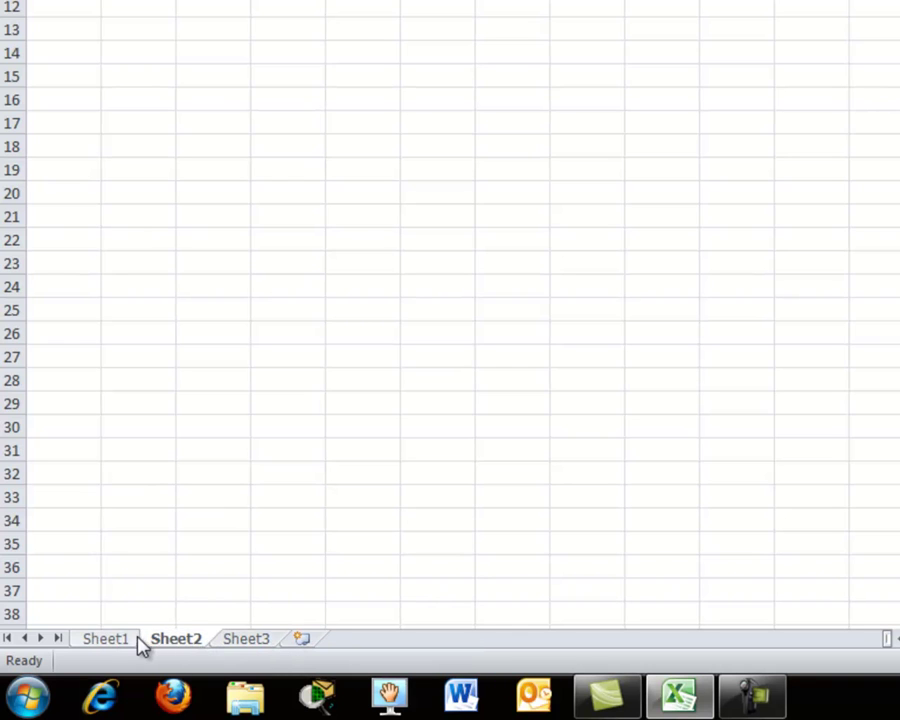
click(122, 642)
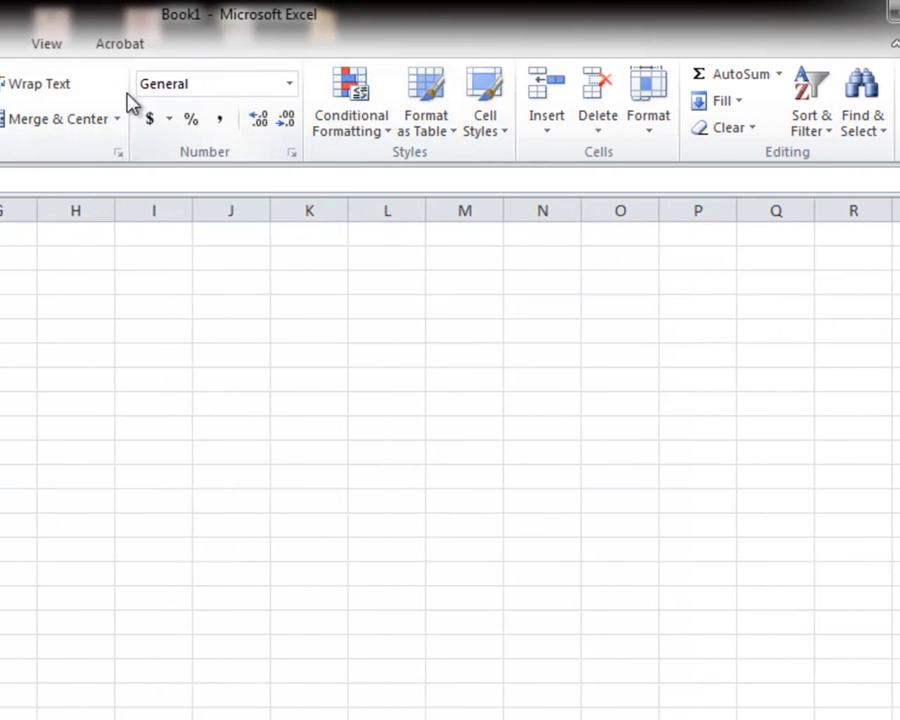
Browse the Number Format and Conditional Formatting lists, then show the Format as Table gallery.
click(289, 88)
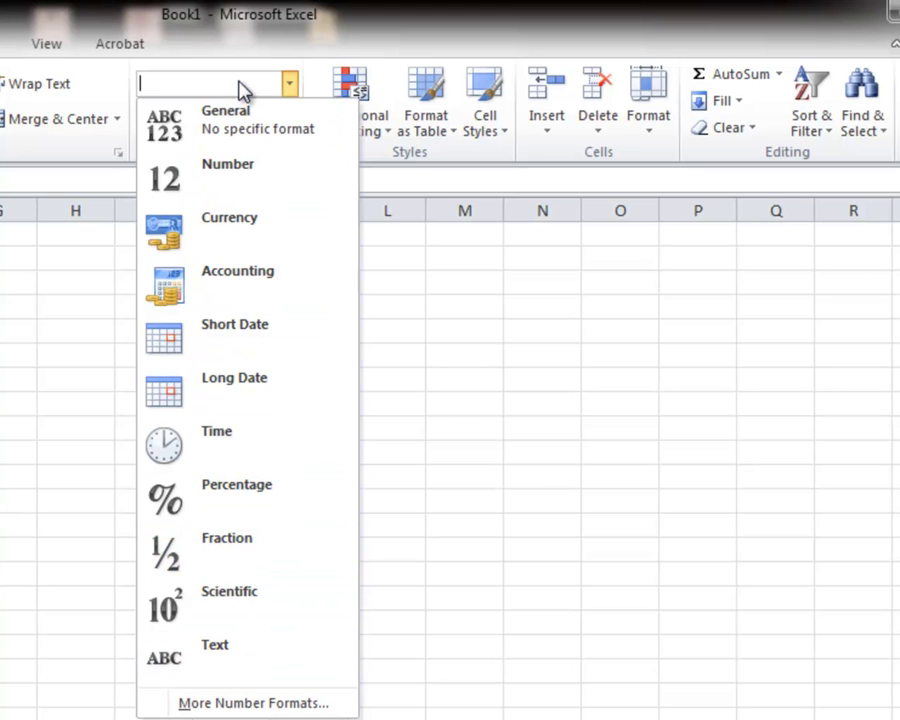
click(392, 96)
click(444, 124)
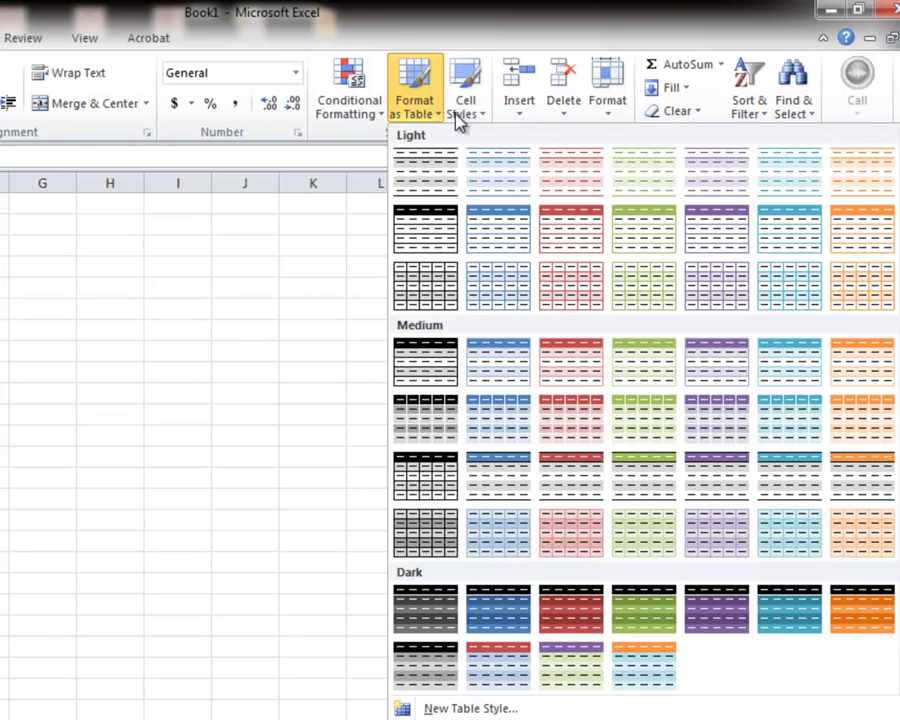
Dismiss the table styles gallery, then open and close Cell Styles and the AutoSum list.
click(484, 106)
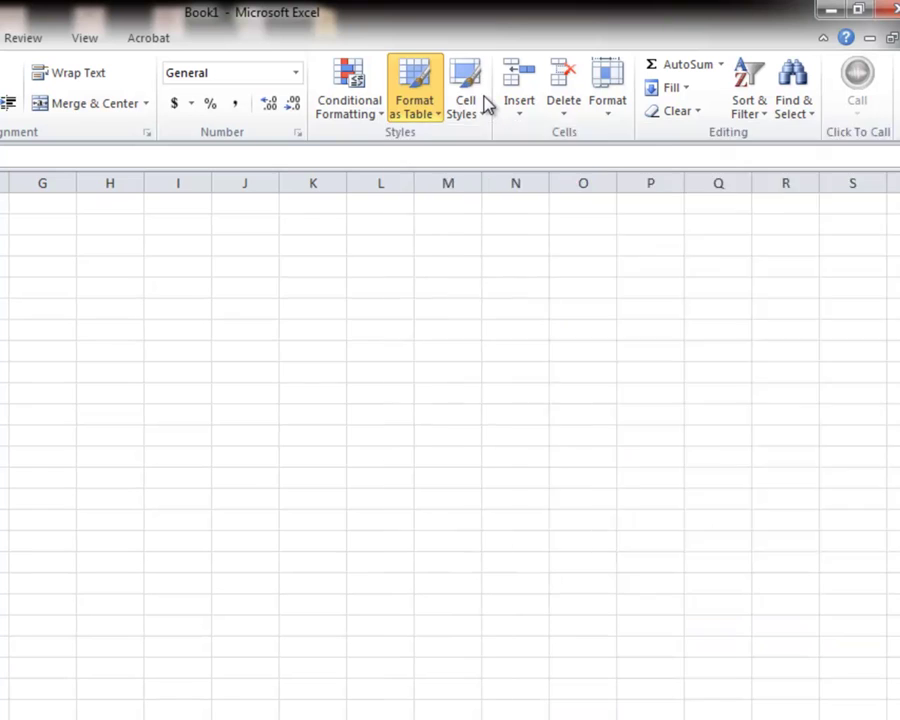
click(485, 106)
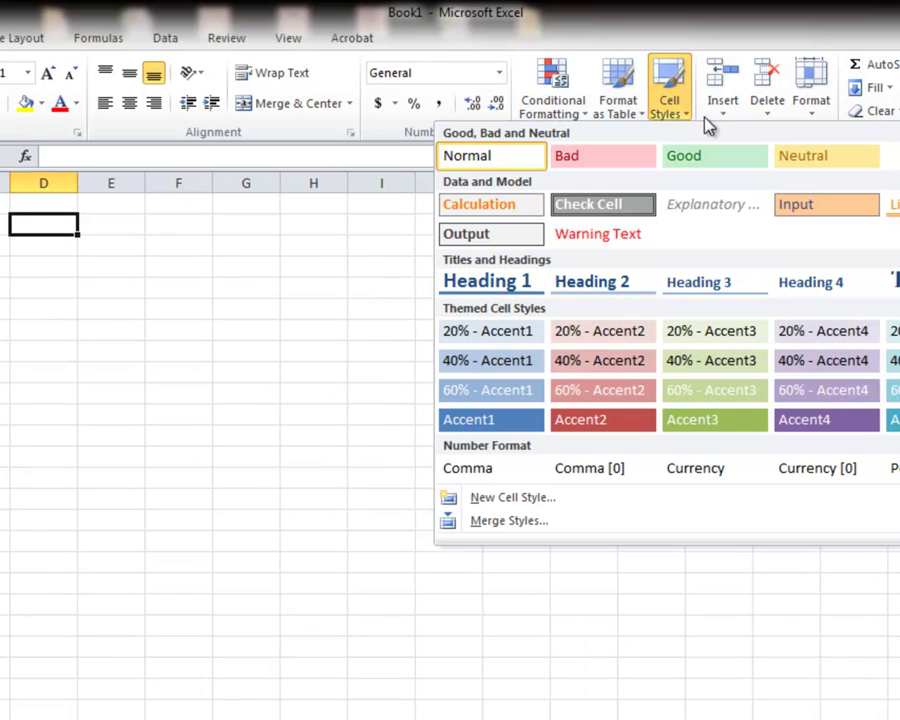
click(731, 91)
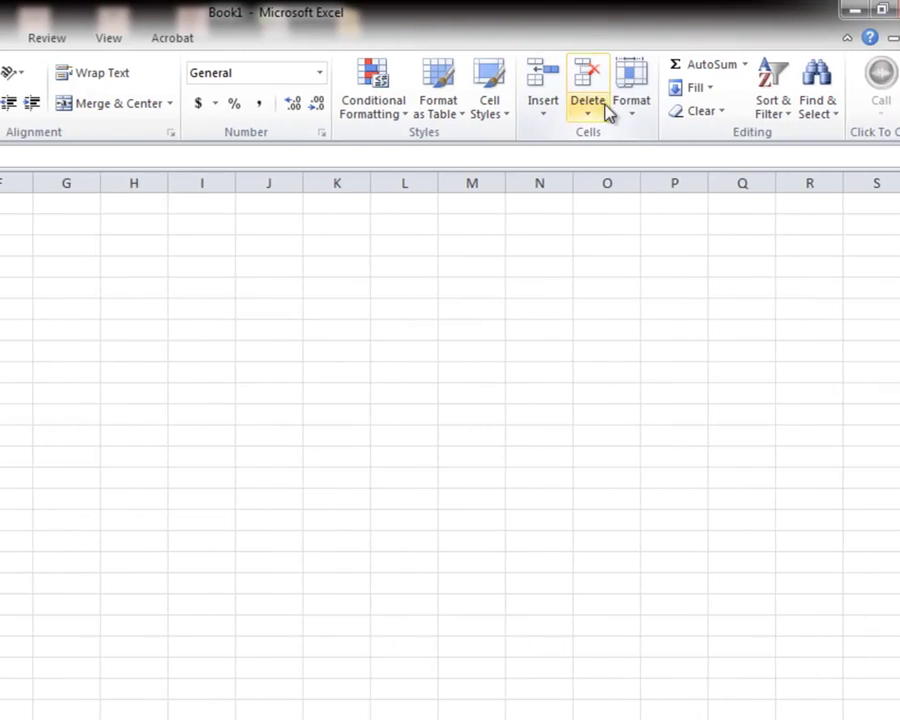
click(694, 68)
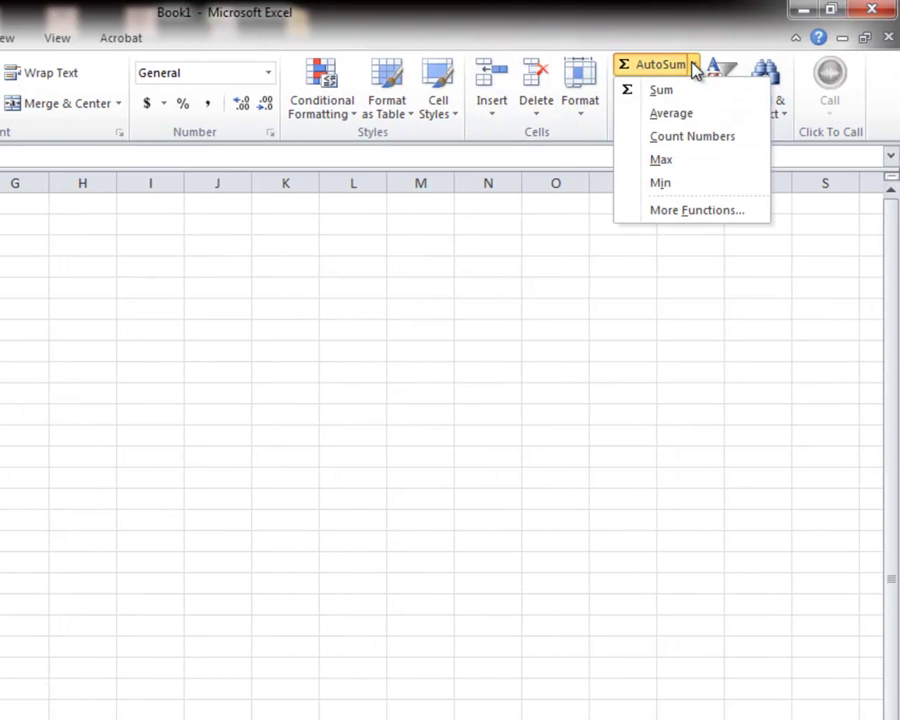
click(694, 68)
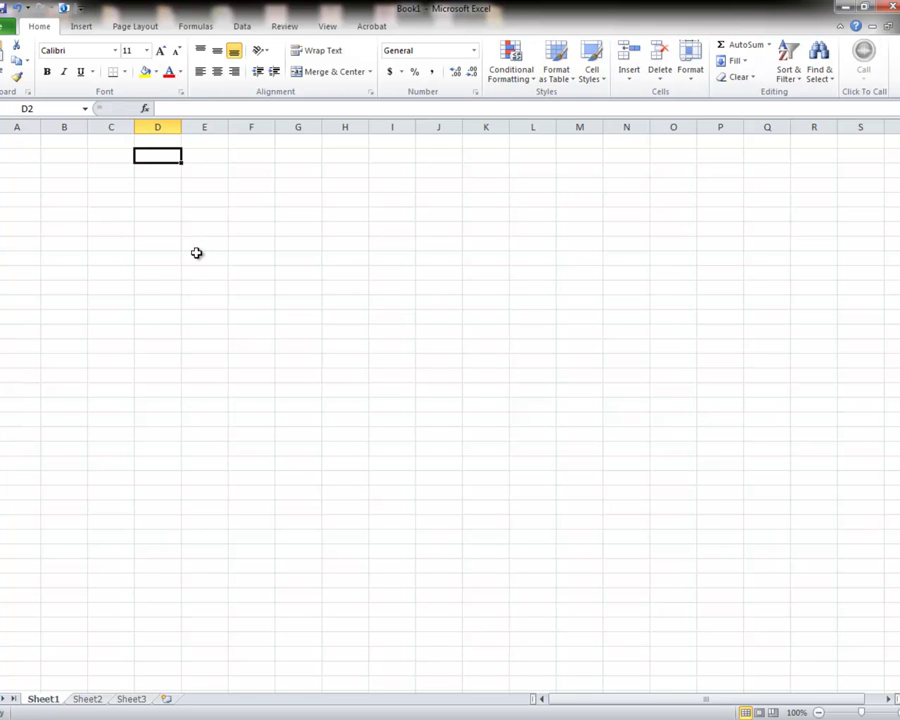
click(39, 107)
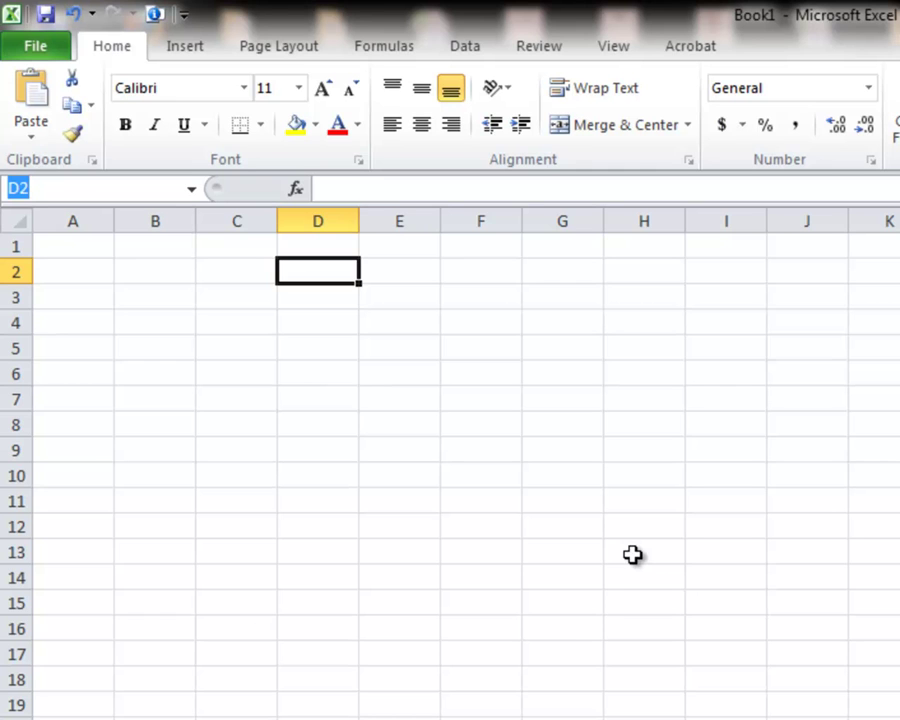
text(b6:g)
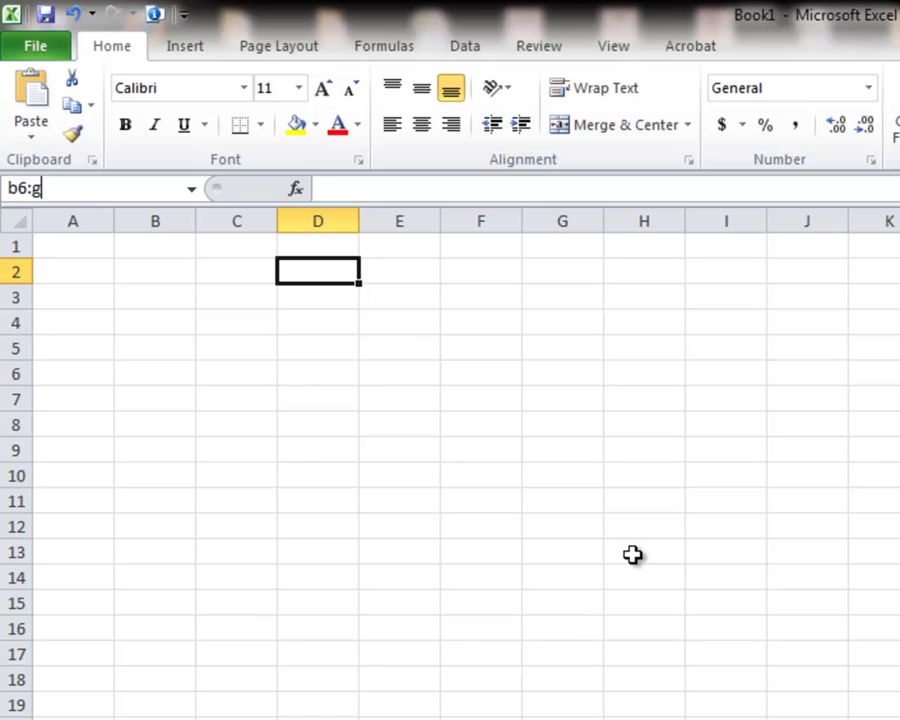
text(12)
key(Return)
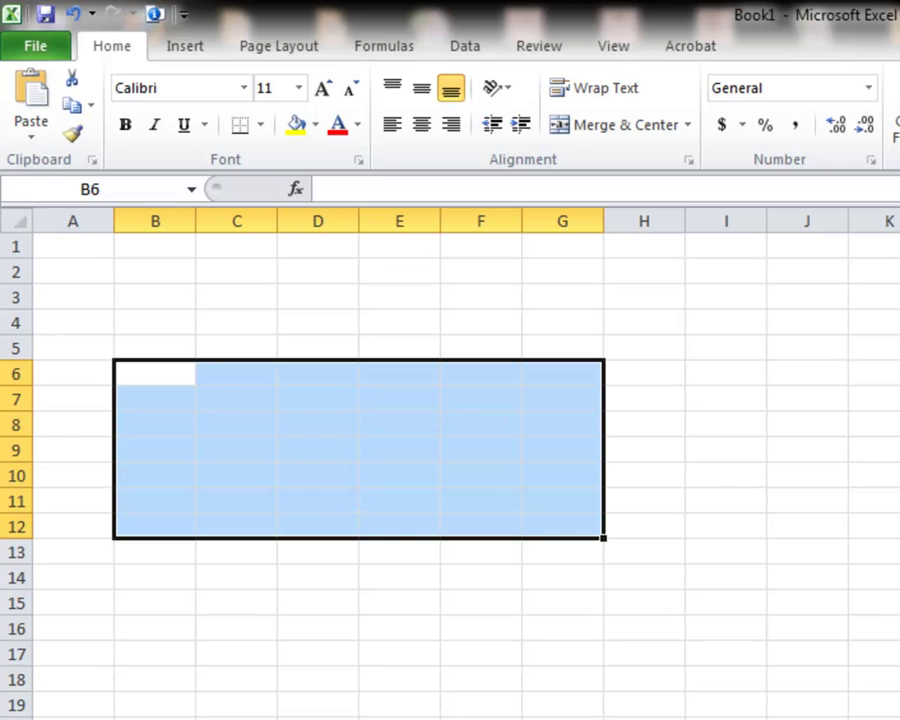
click(236, 373)
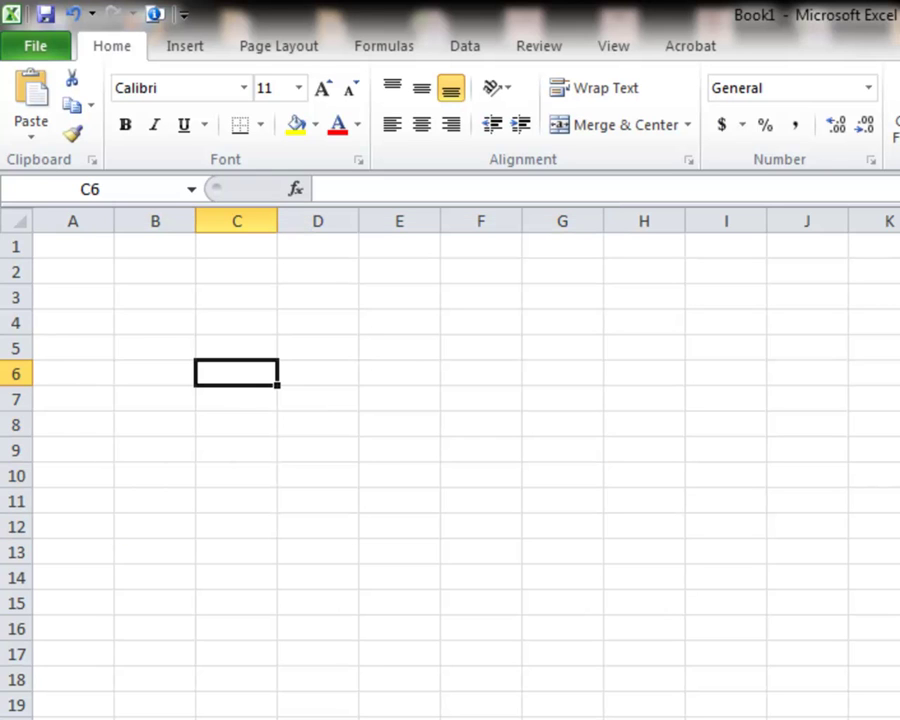
key(Right)
key(Left)
key(Left)
key(Up)
key(Down)
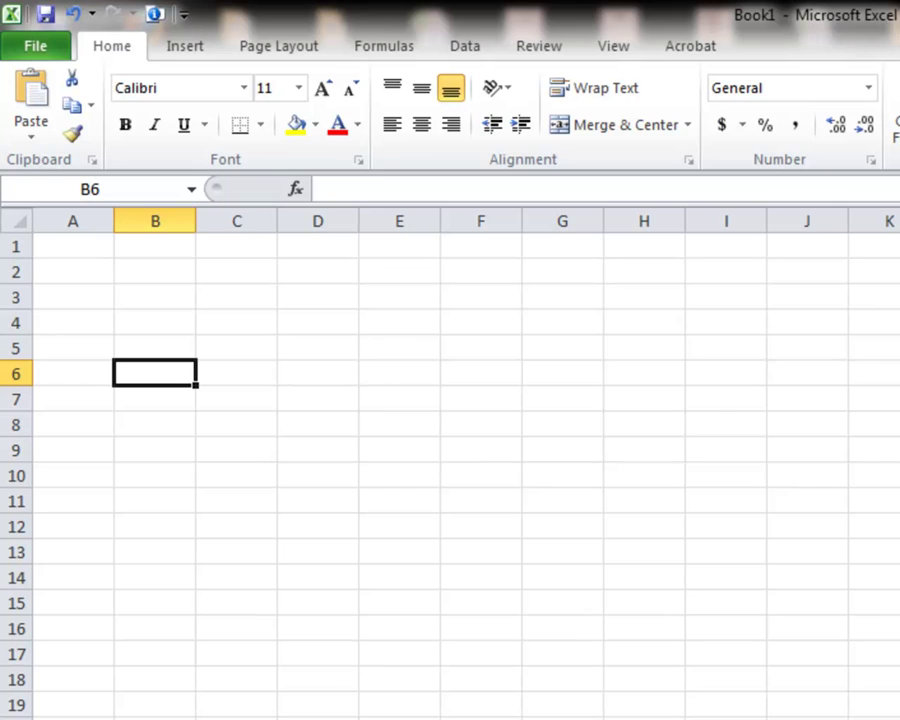
click(177, 297)
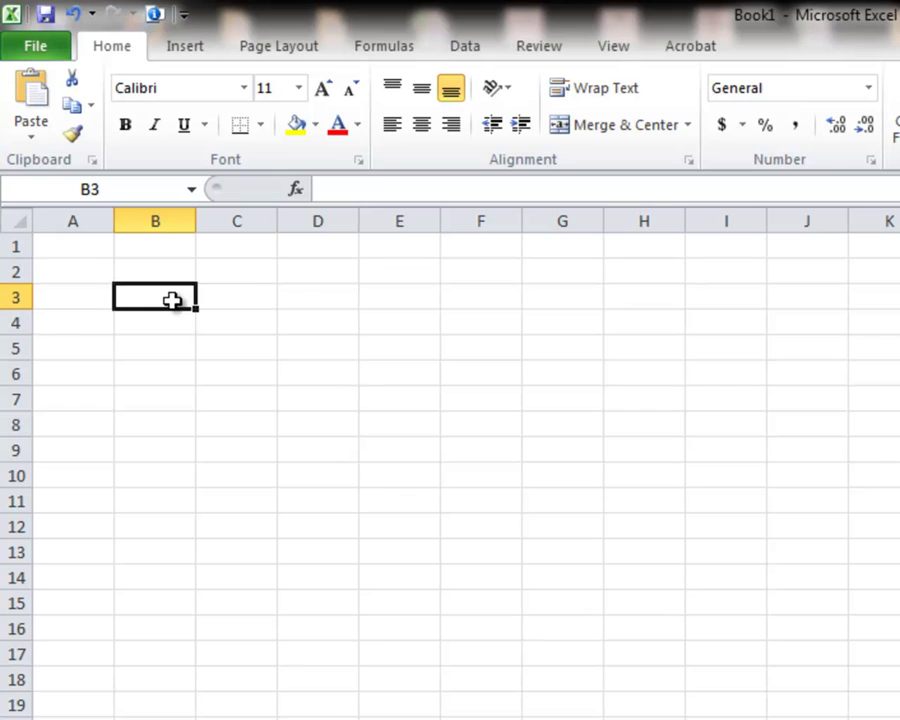
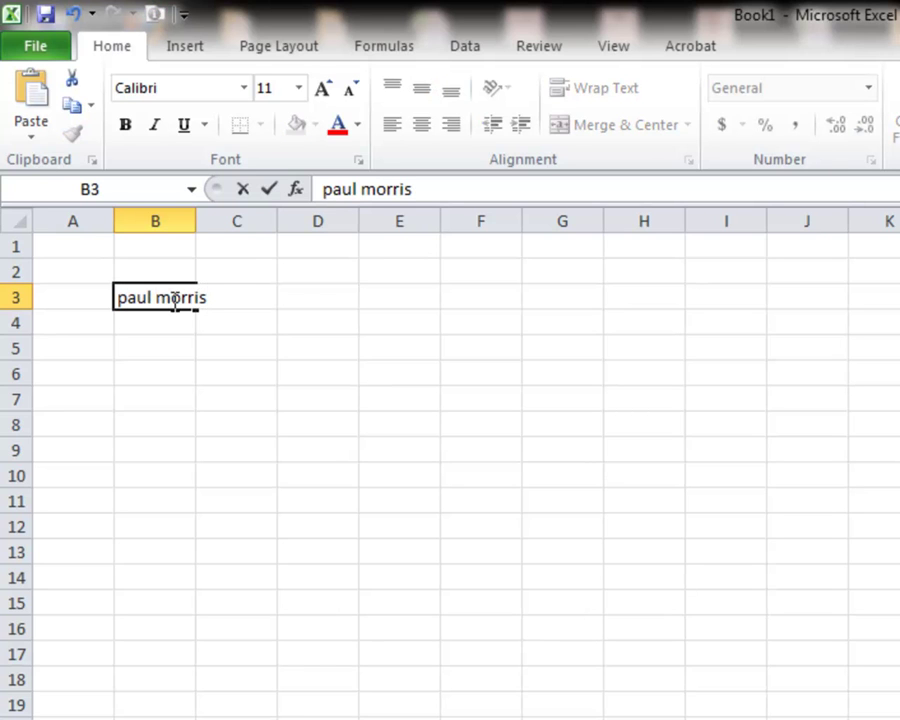
Enter the person's full name in B3 and capitalise its first letter in the formula bar.
key(Return)
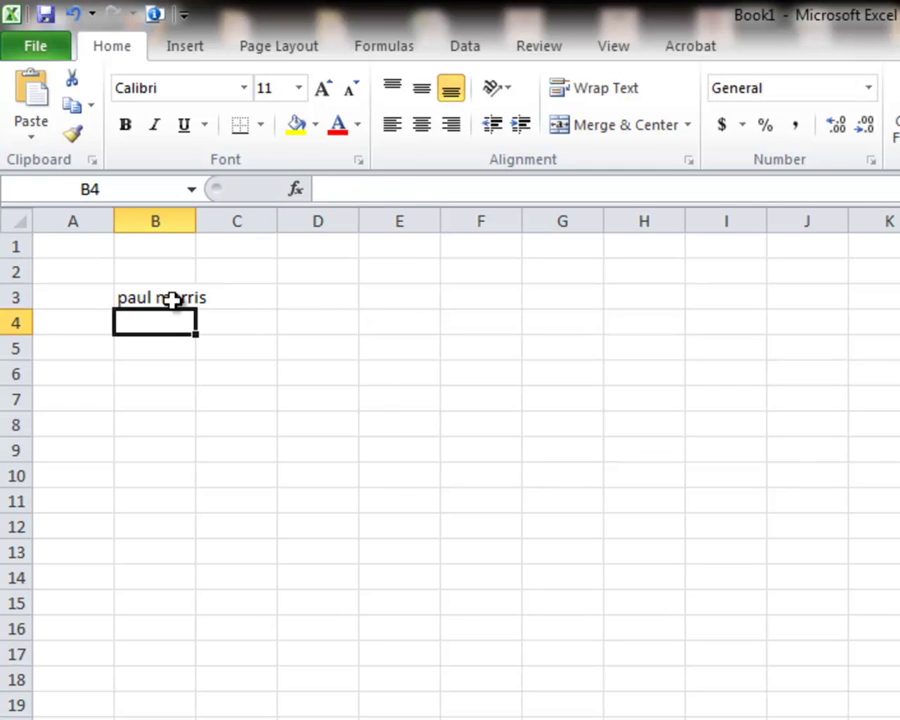
click(173, 300)
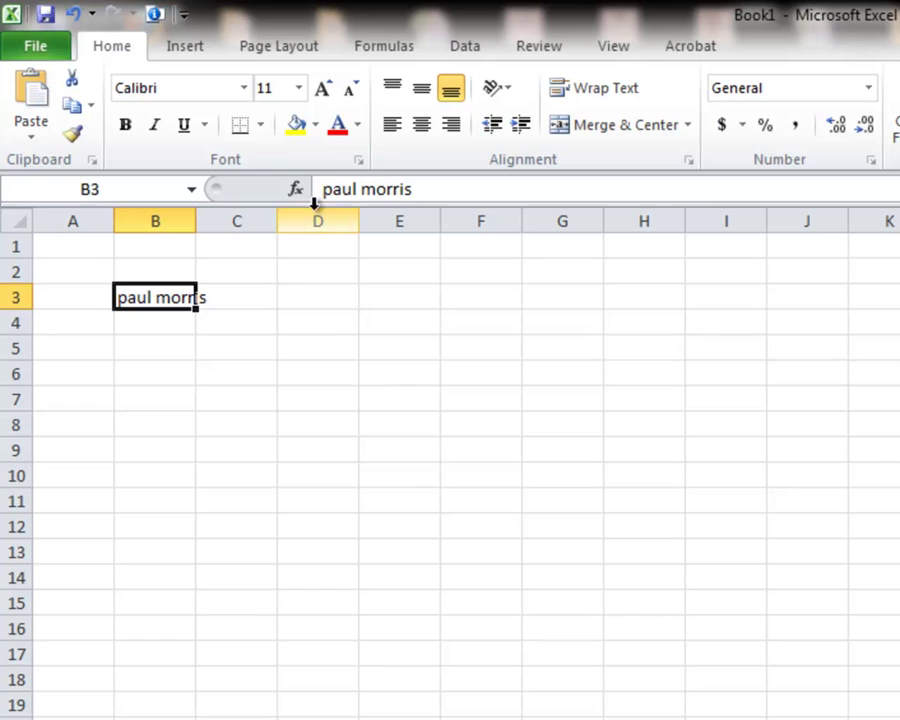
drag(331, 190, 323, 190)
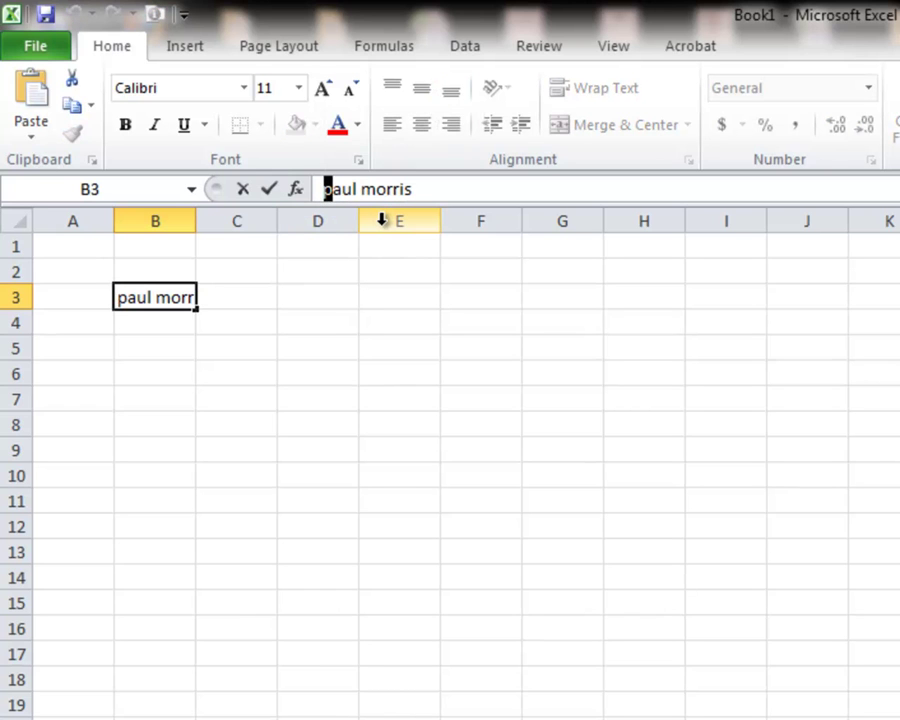
text(P)
key(Return)
Retype the full name in B3 with both parts capitalised and reselect the cell.
click(185, 302)
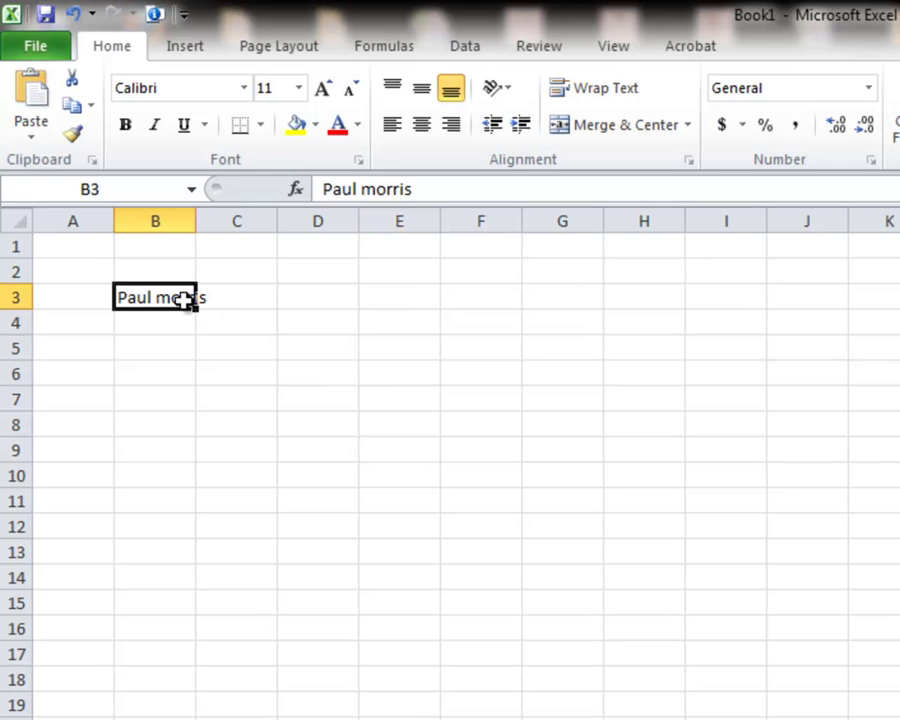
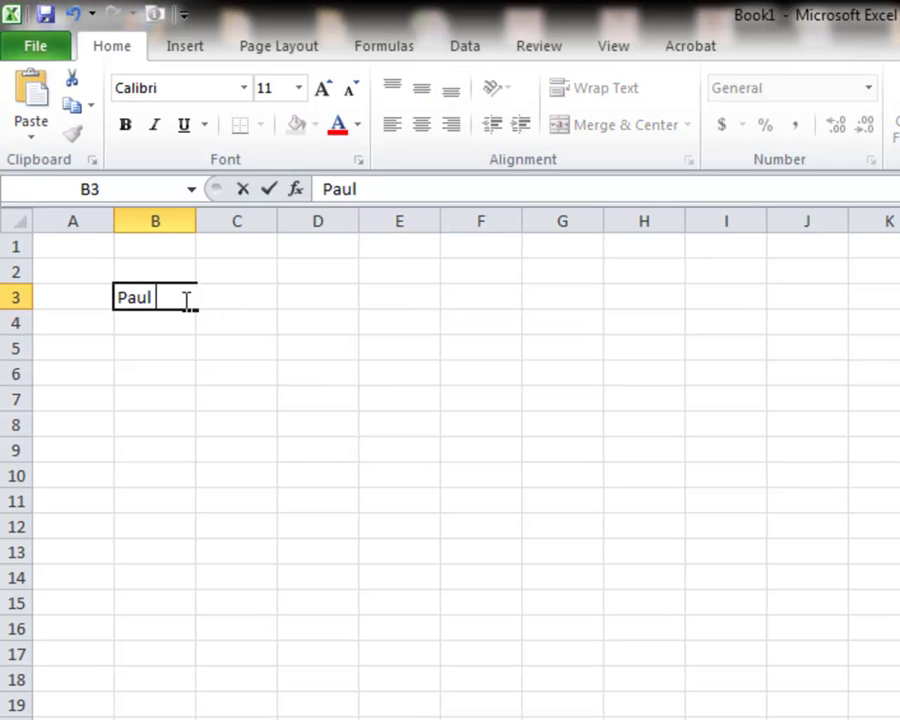
key(Return)
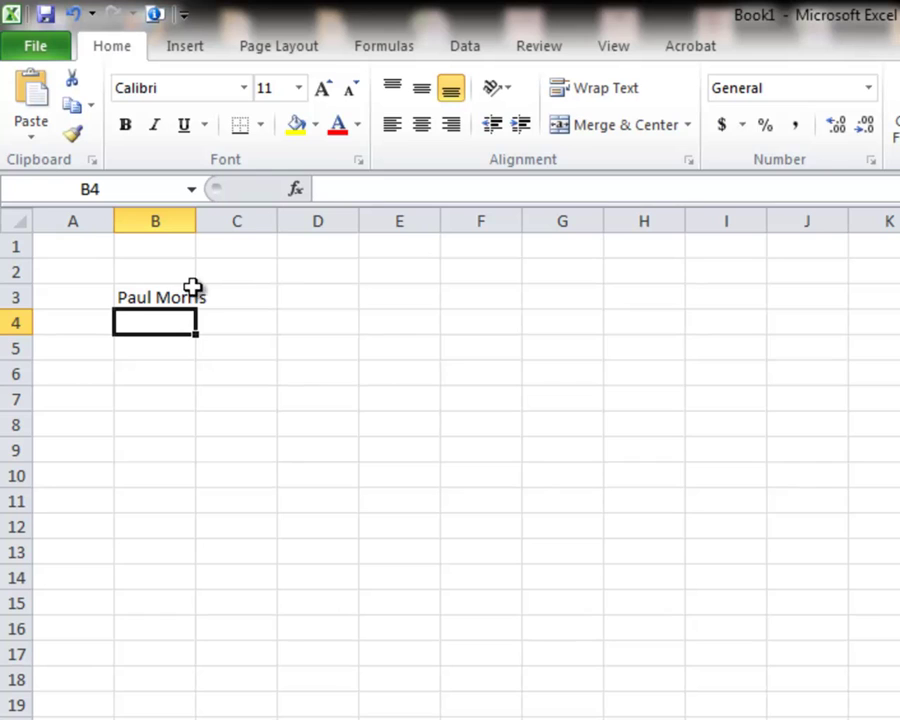
click(144, 298)
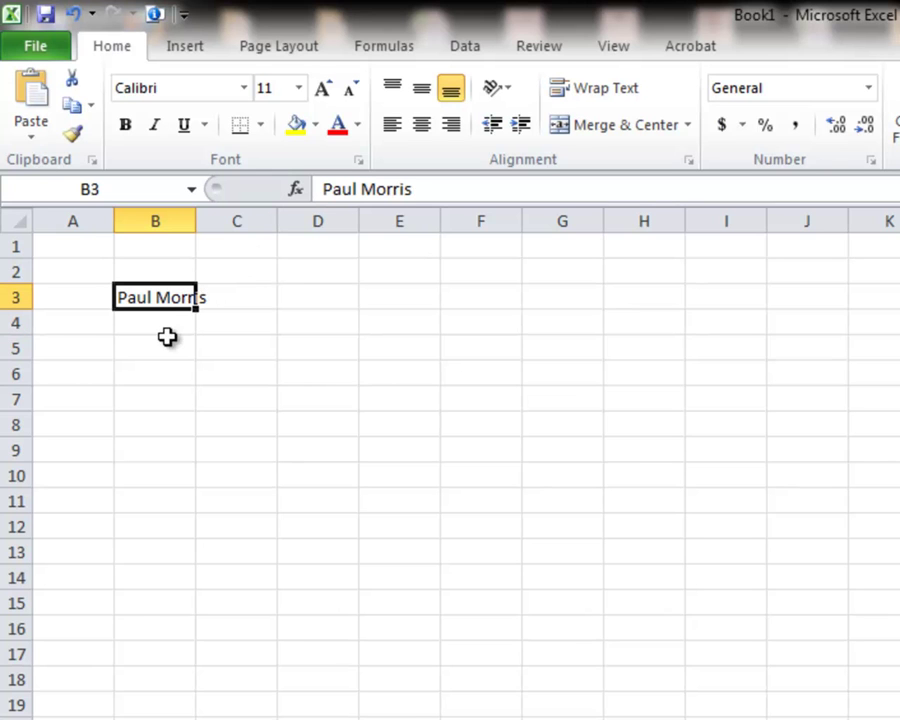
click(37, 53)
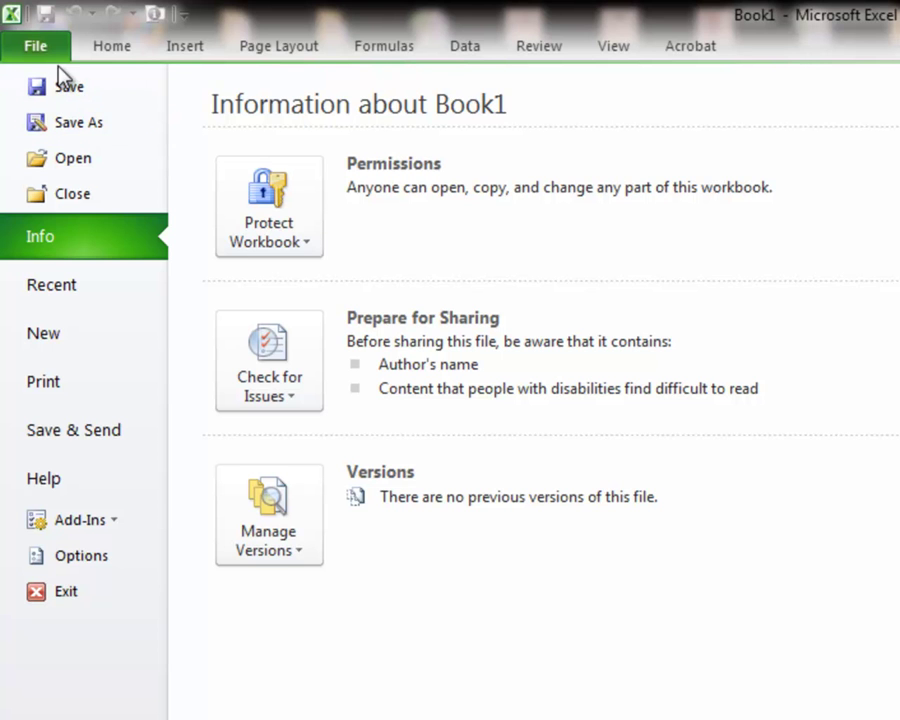
key(Escape)
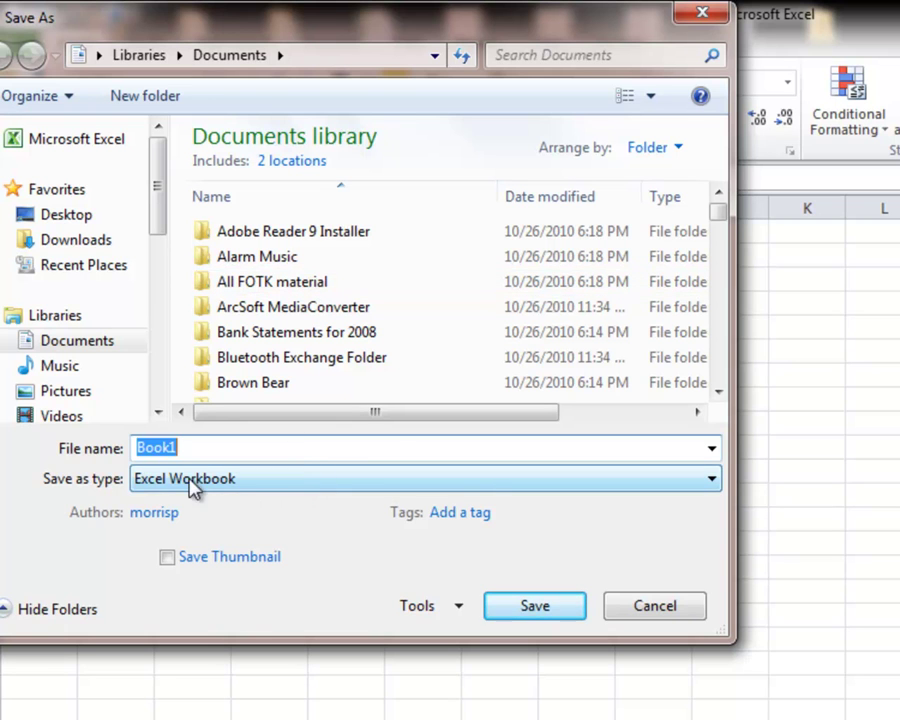
click(245, 492)
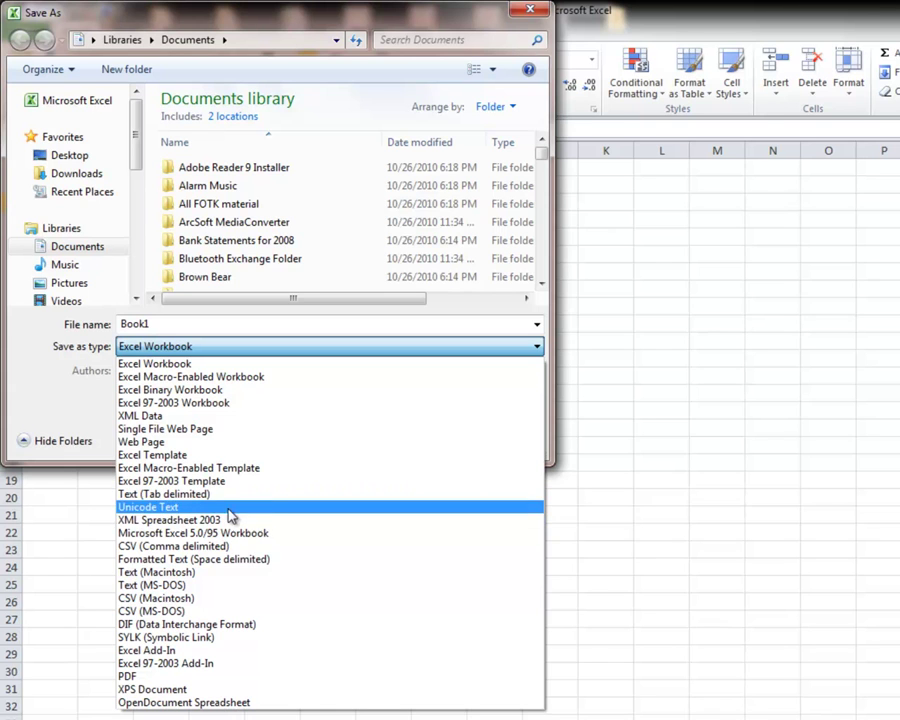
click(246, 363)
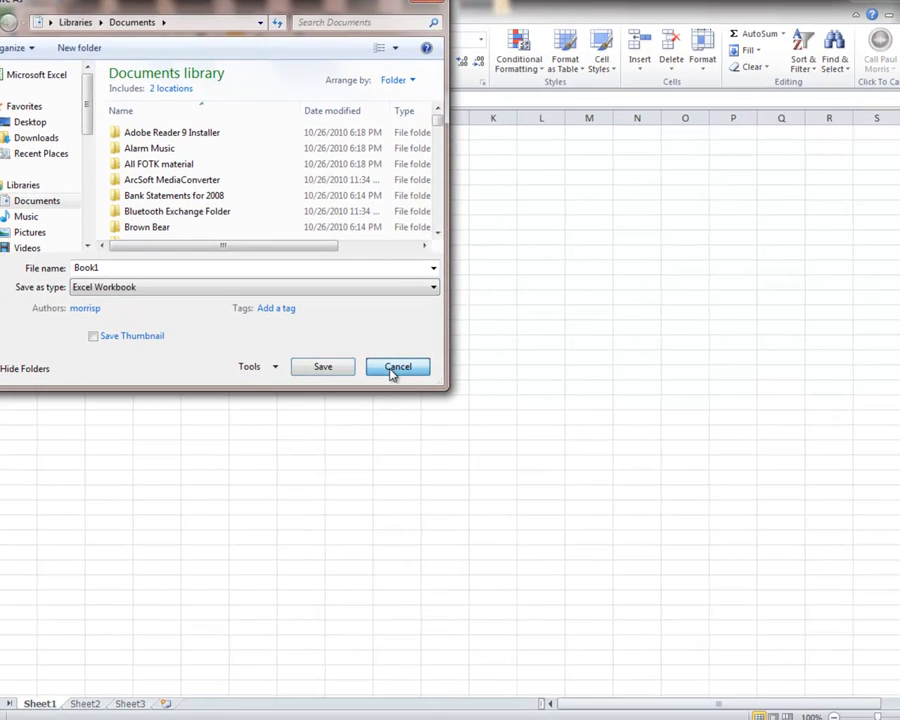
click(395, 367)
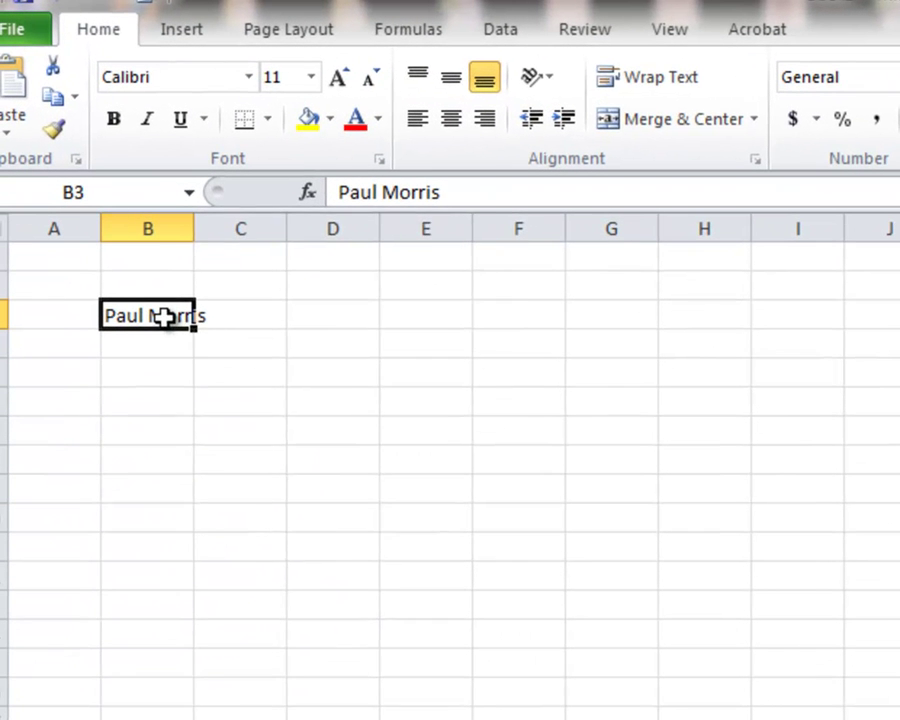
Right-click cell B3 to show its context menu and mini toolbar.
right_click(167, 321)
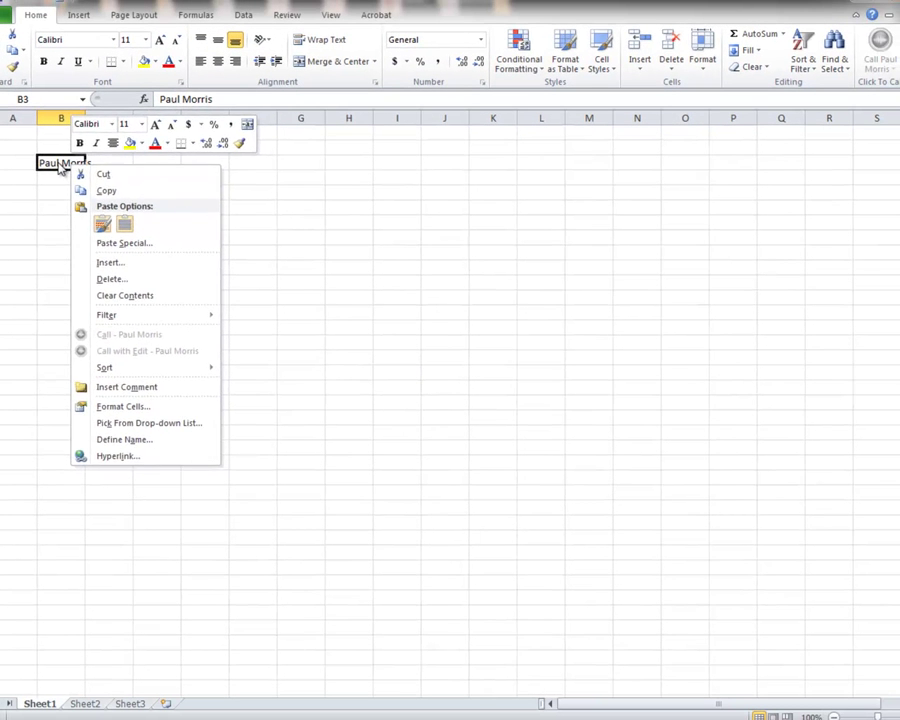
Review the Number, Alignment, Font, Border and Fill tabs of Format Cells, closing with OK.
click(58, 167)
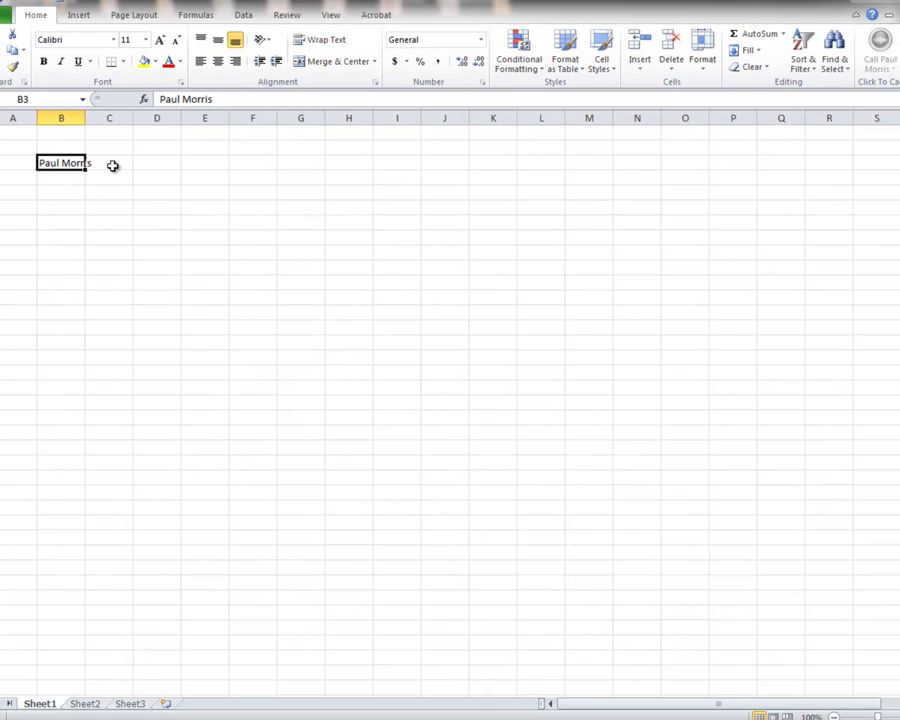
click(181, 85)
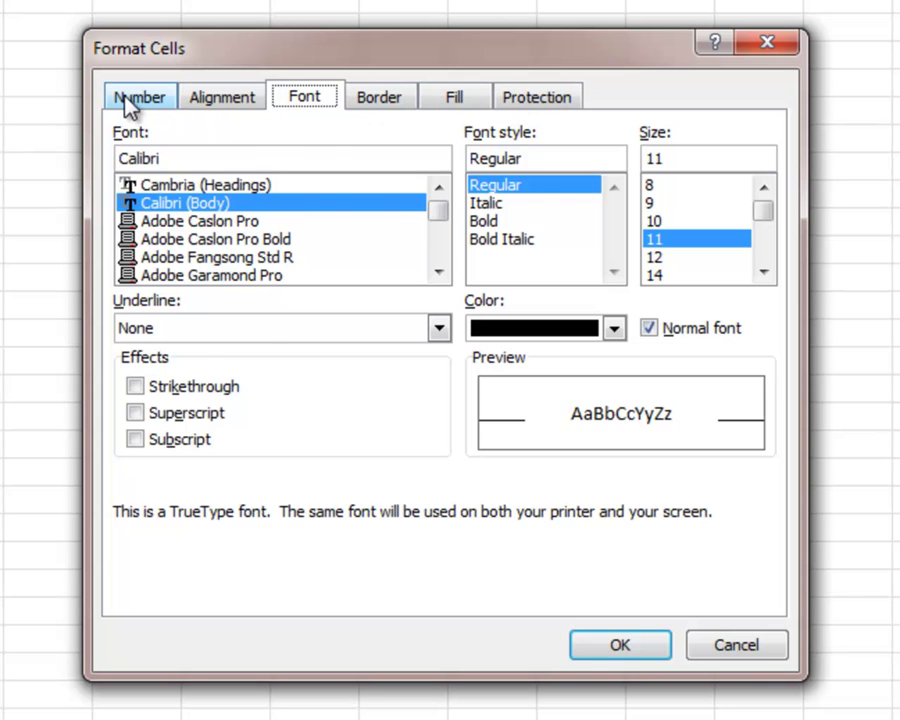
click(134, 103)
click(211, 106)
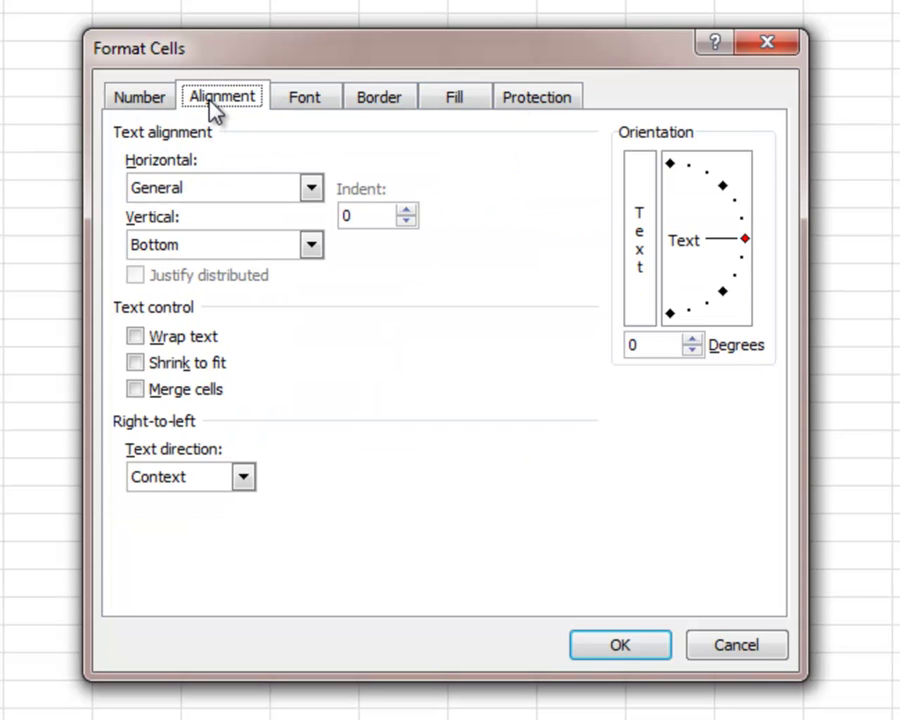
click(305, 100)
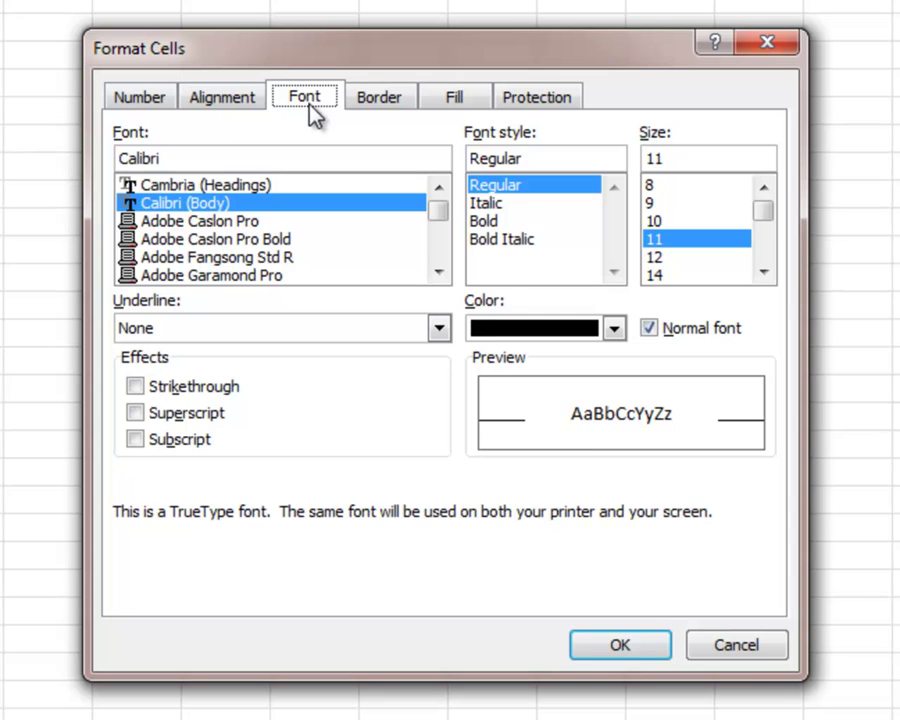
click(366, 104)
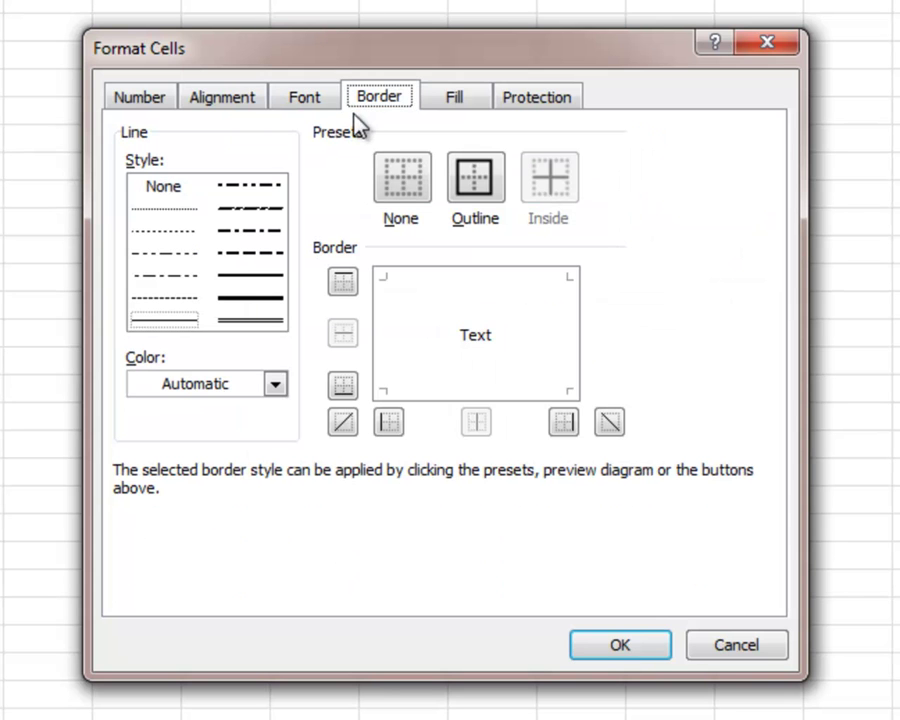
click(458, 104)
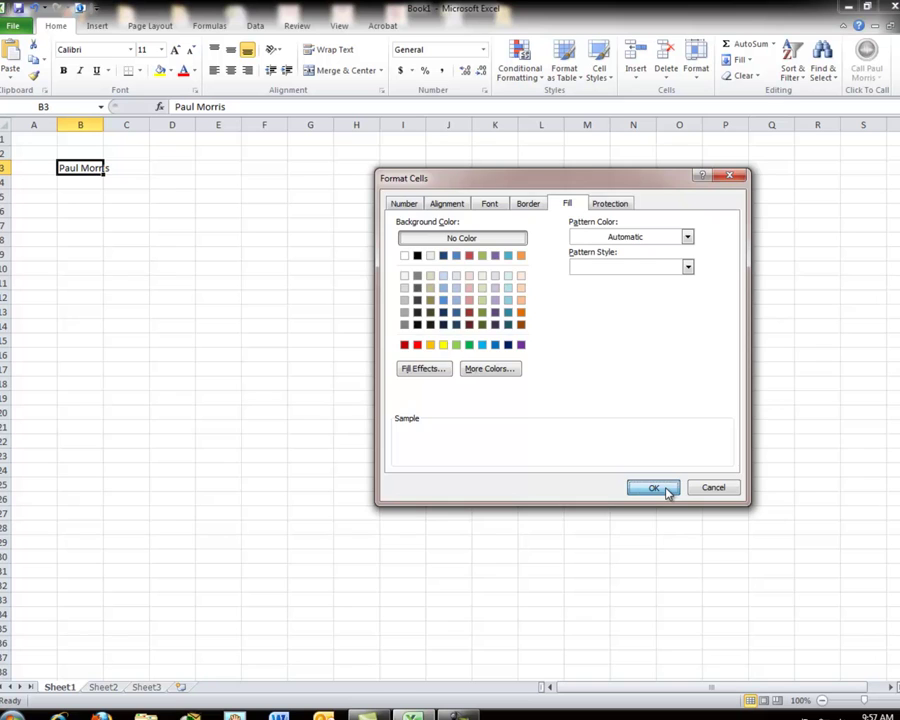
click(664, 488)
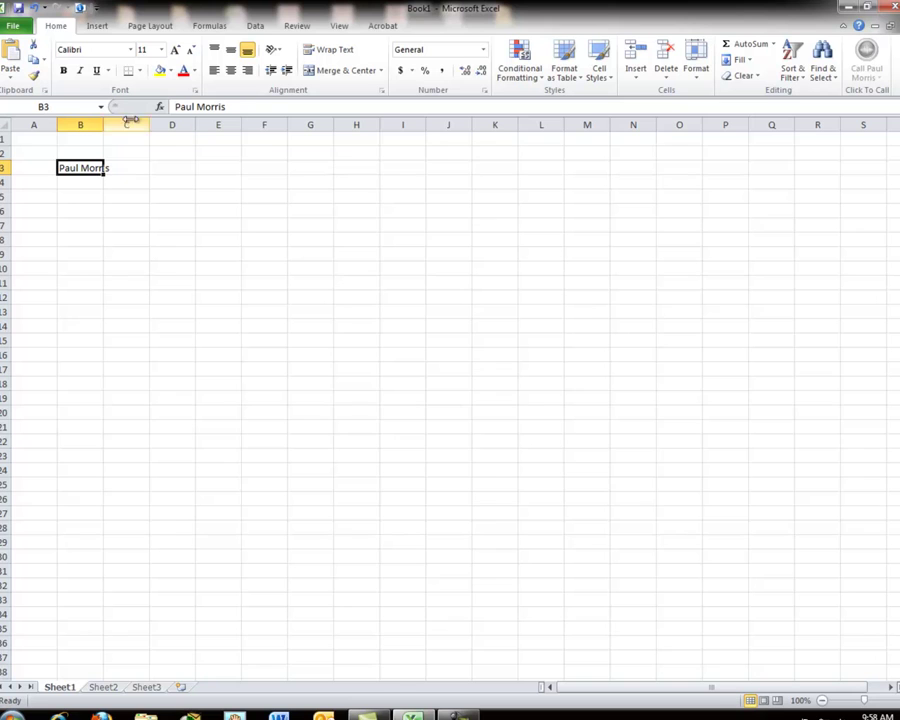
click(88, 182)
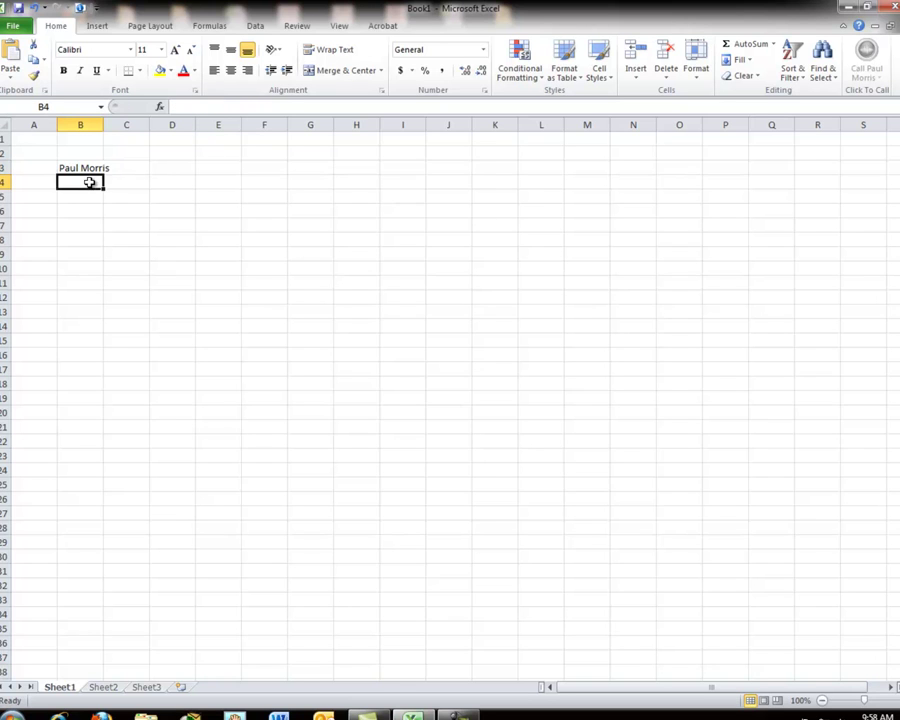
click(97, 192)
click(129, 197)
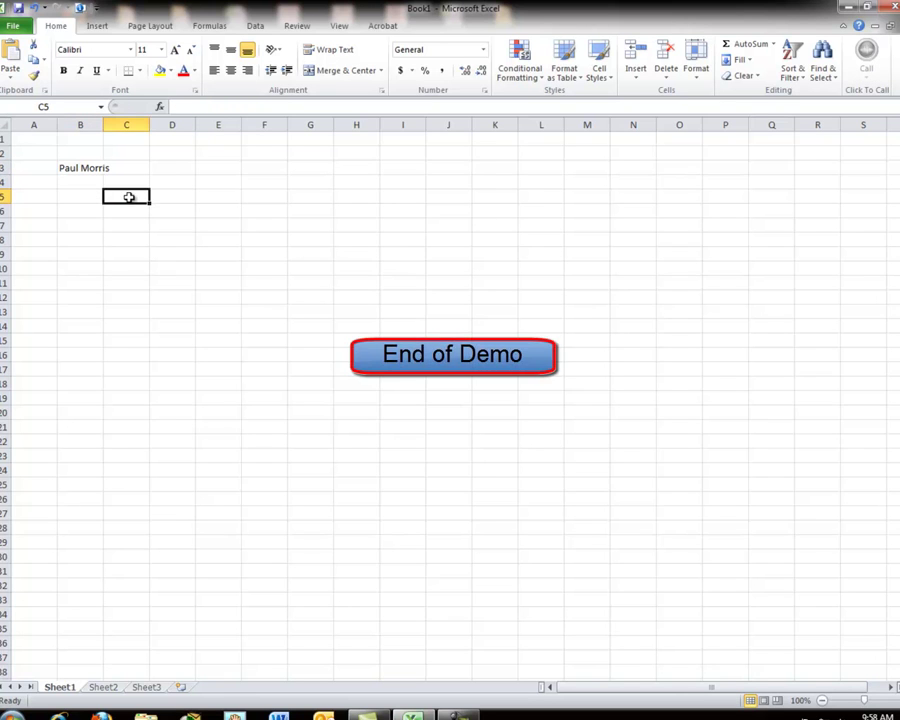